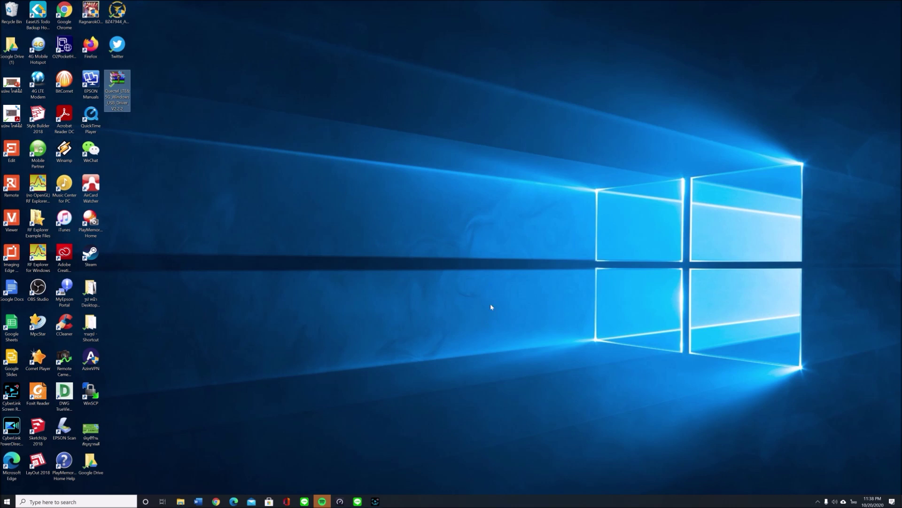
- View the account page of the connected True Move H (LTE) network and close it
click(818, 502)
mouse_move(790, 477)
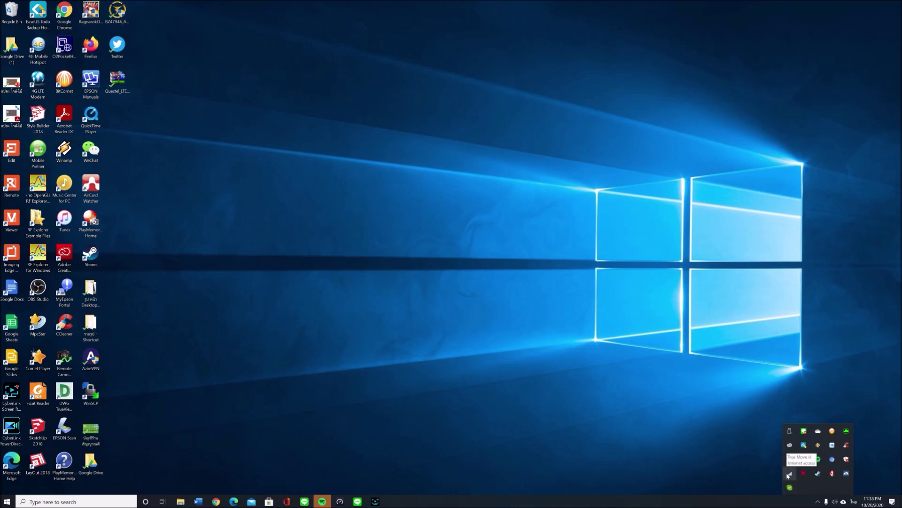
click(789, 475)
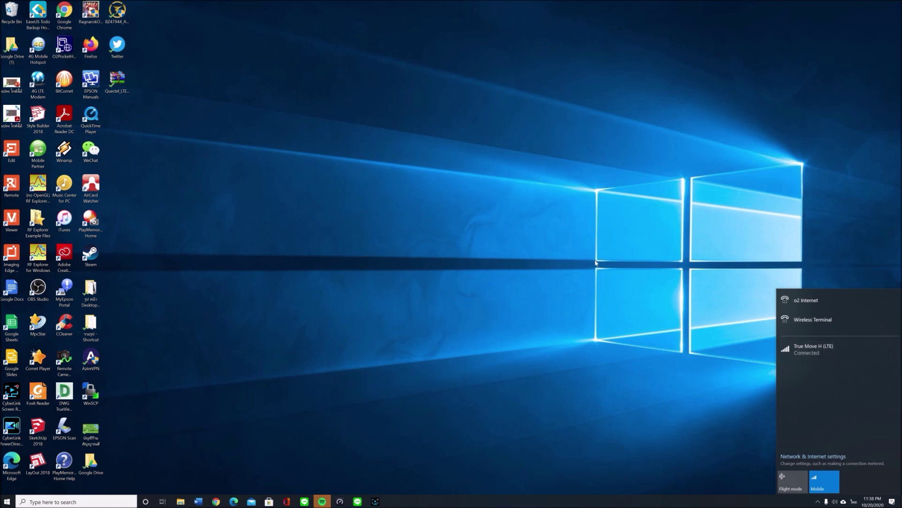
click(815, 350)
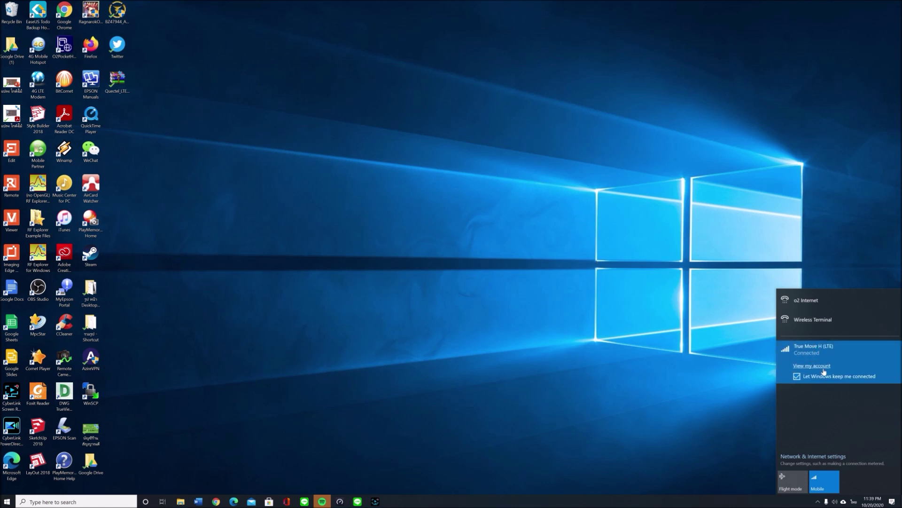
click(826, 367)
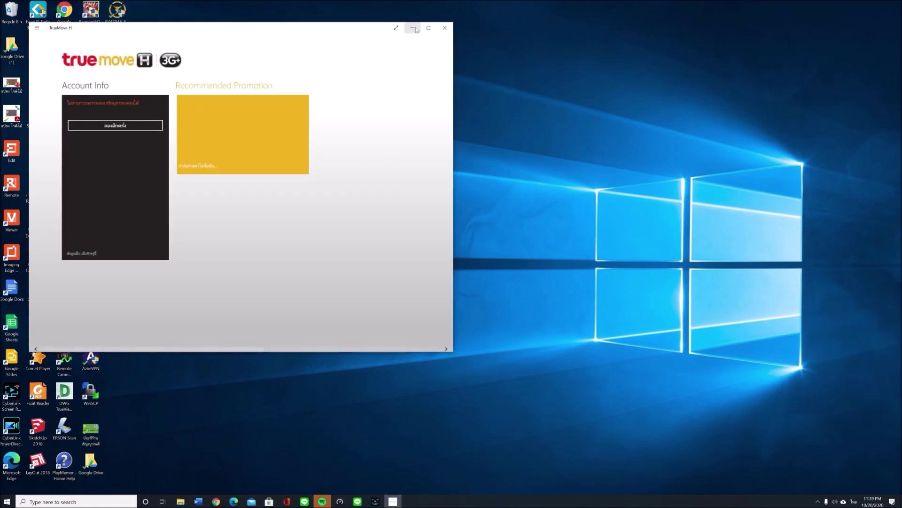
click(445, 28)
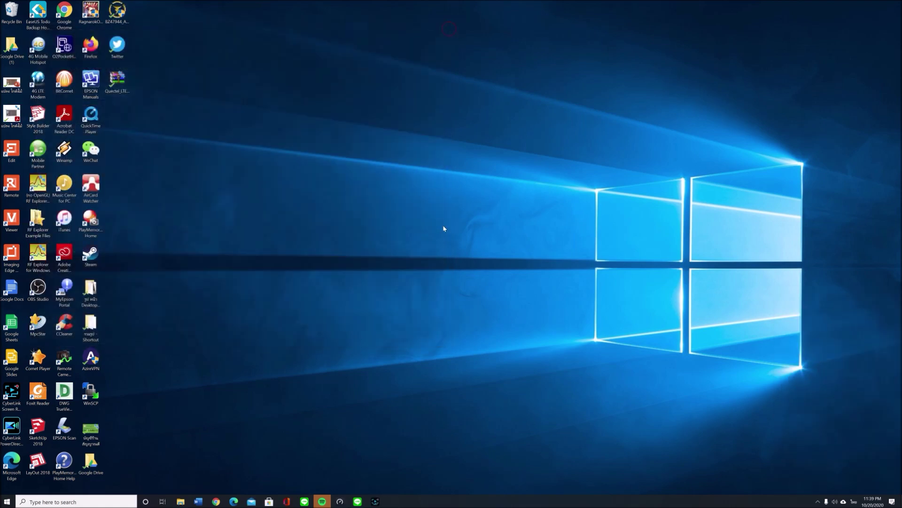
- Open the mobile network settings from the network list and move the Settings window slightly up
click(818, 501)
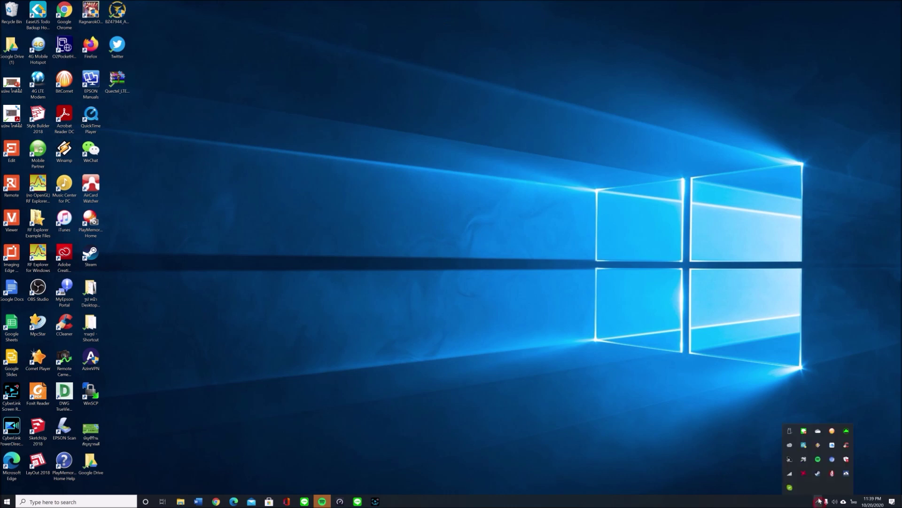
click(792, 473)
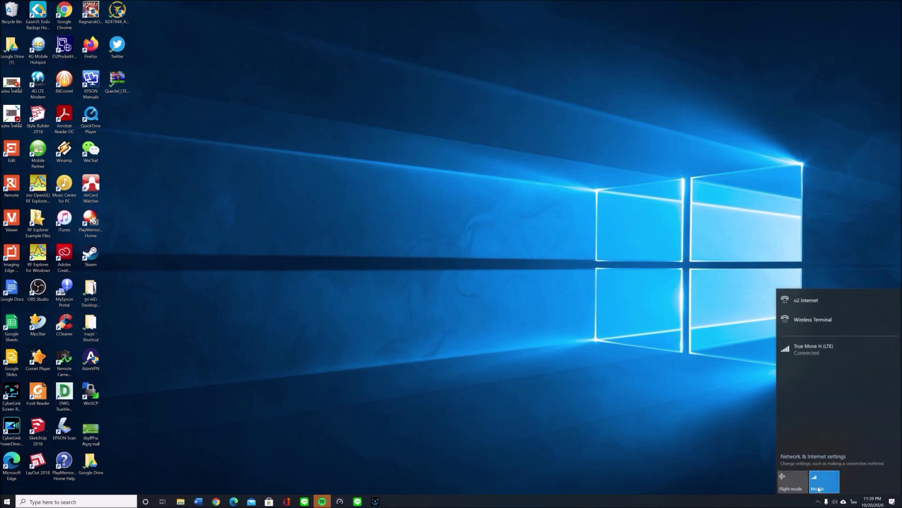
click(837, 478)
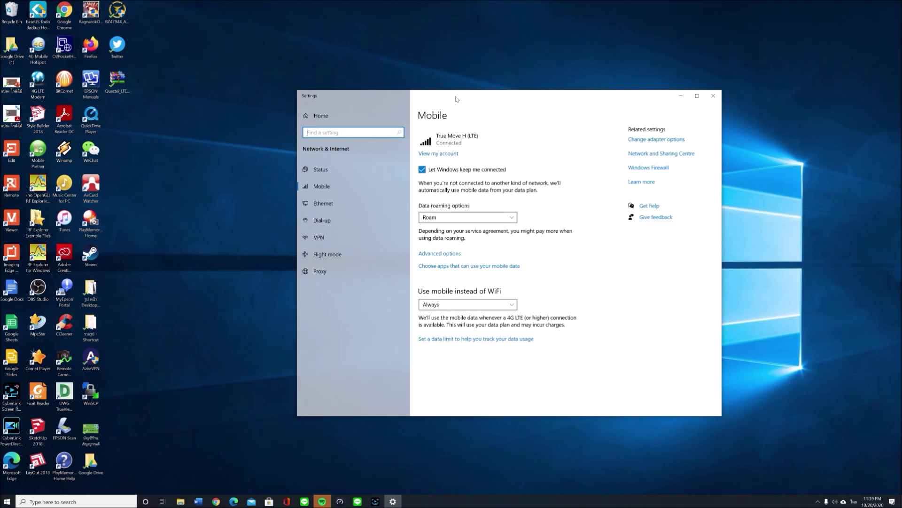
mouse_move(447, 97)
mouse_down()
mouse_move(360, 80)
mouse_move(388, 74)
mouse_move(442, 85)
mouse_up()
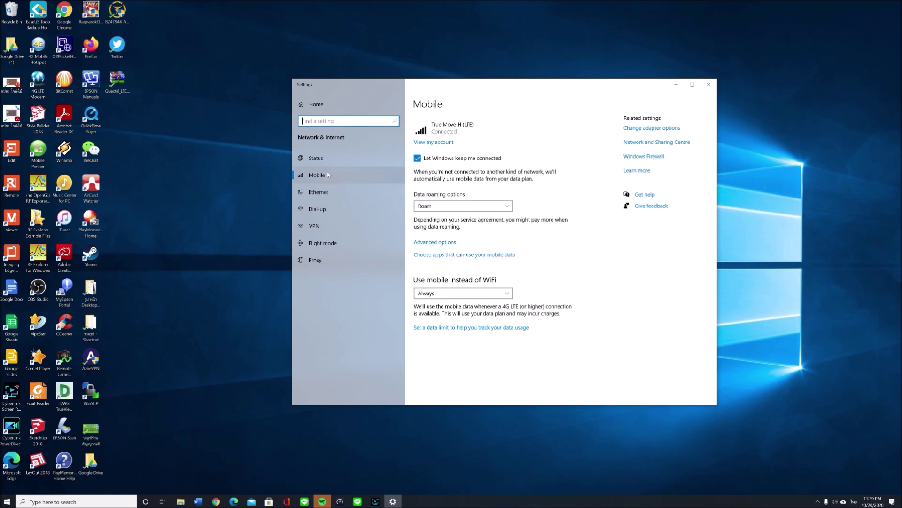
- Examine the True Move H advanced options, including the APN settings and the modem model under Properties, and return to the Mobile page
click(445, 243)
scroll(384, 192, down, 10)
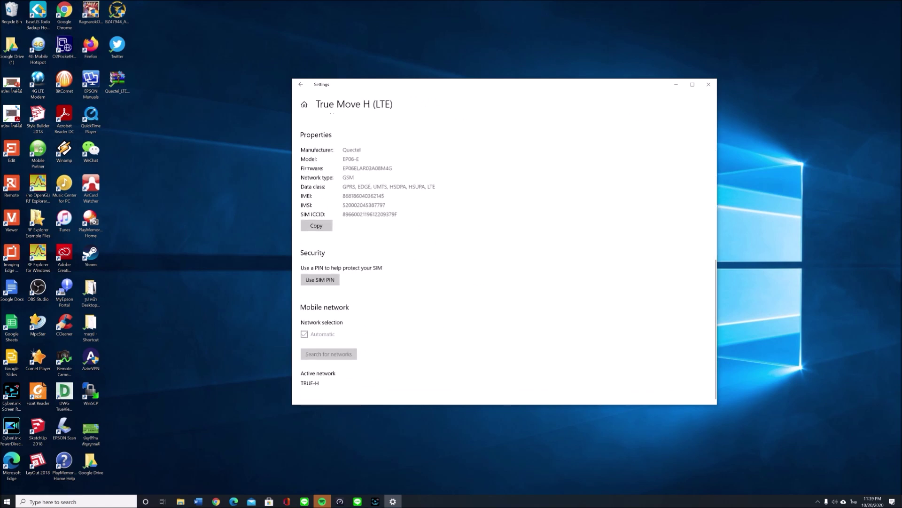
scroll(342, 304, up, 3)
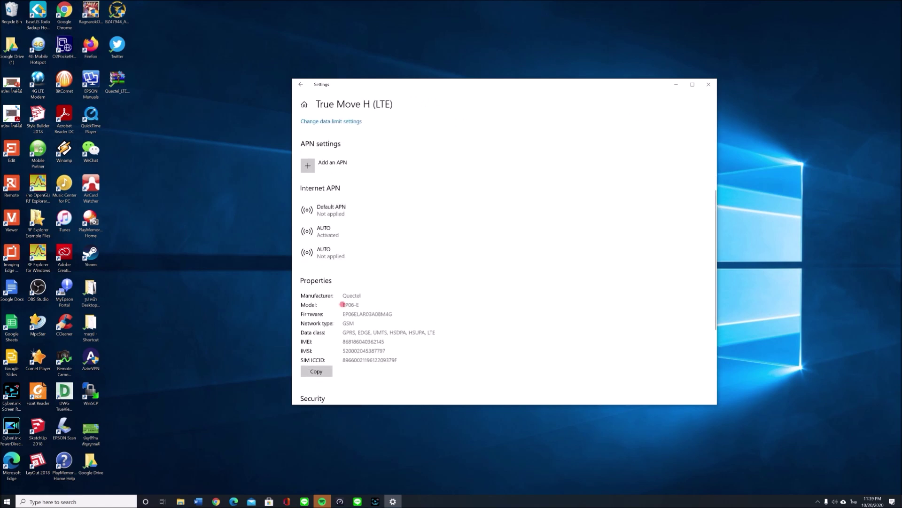
drag(343, 305, 359, 304)
scroll(400, 336, up, 3)
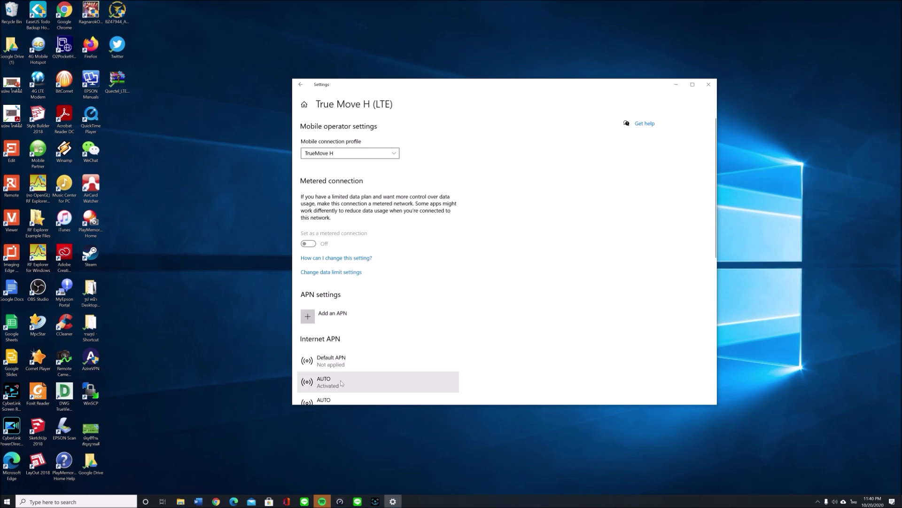
scroll(326, 326, down, 5)
scroll(326, 326, up, 5)
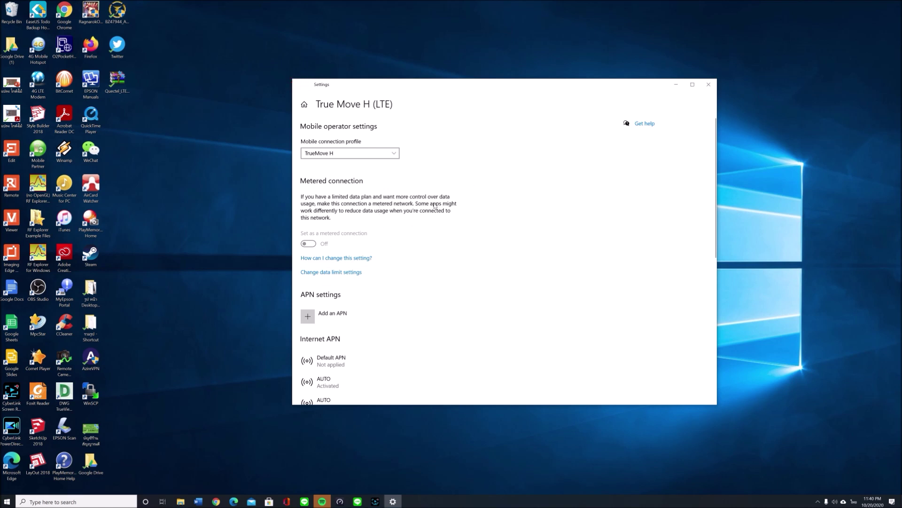
key(alt+Left)
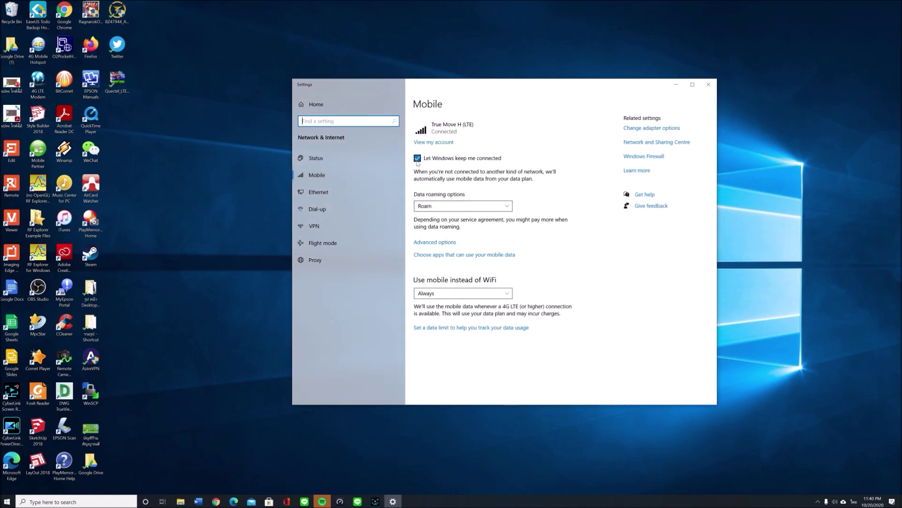
- Review the mobile connection's automatic connection setting, data roaming choices and advanced options page
click(447, 160)
click(474, 162)
click(465, 160)
click(465, 161)
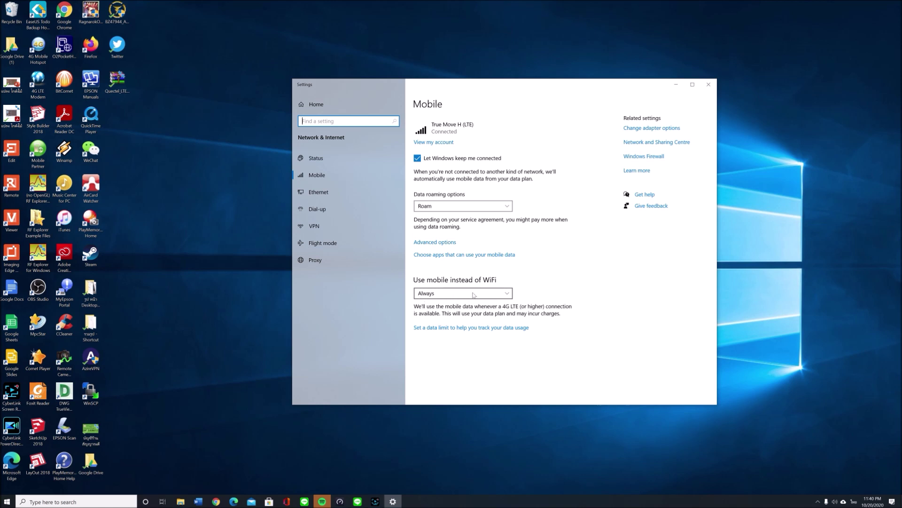
click(444, 207)
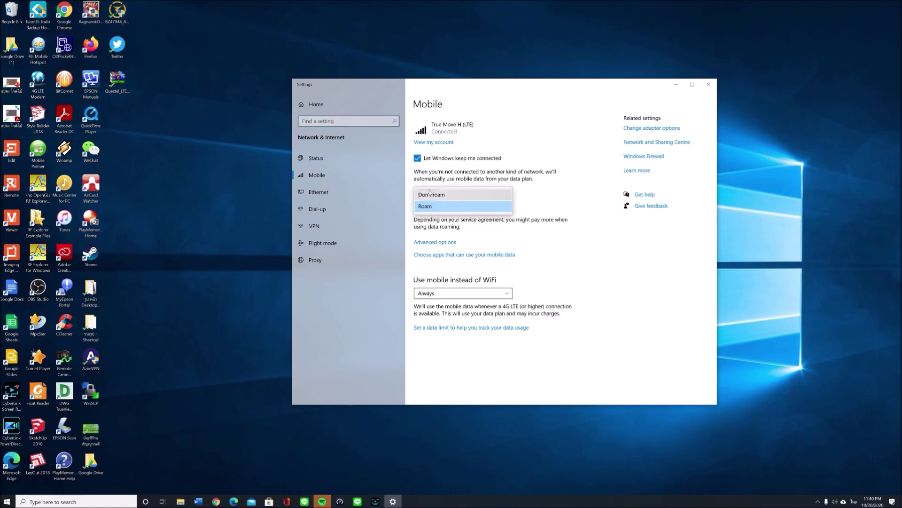
click(550, 196)
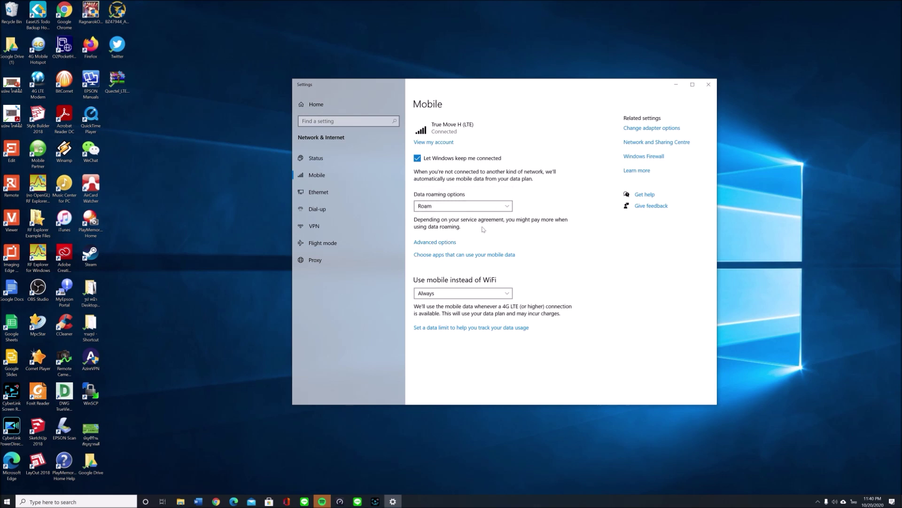
click(466, 210)
click(572, 202)
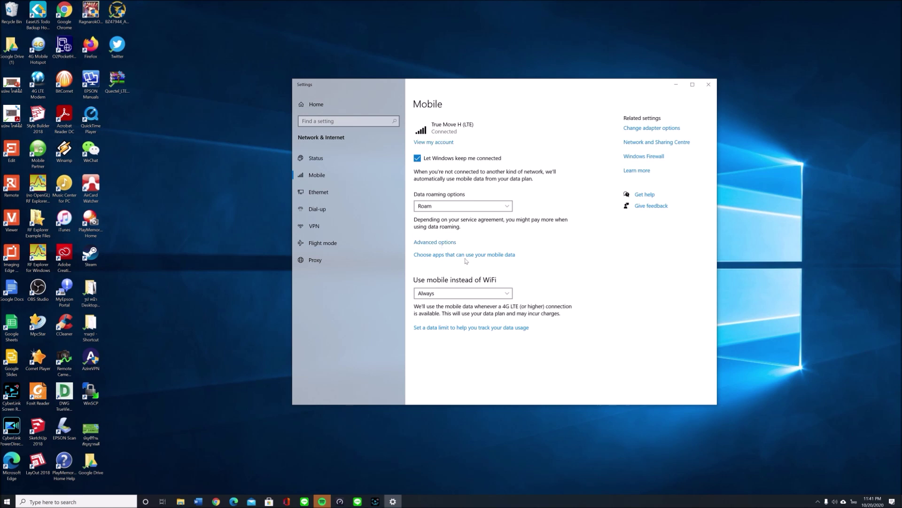
click(437, 242)
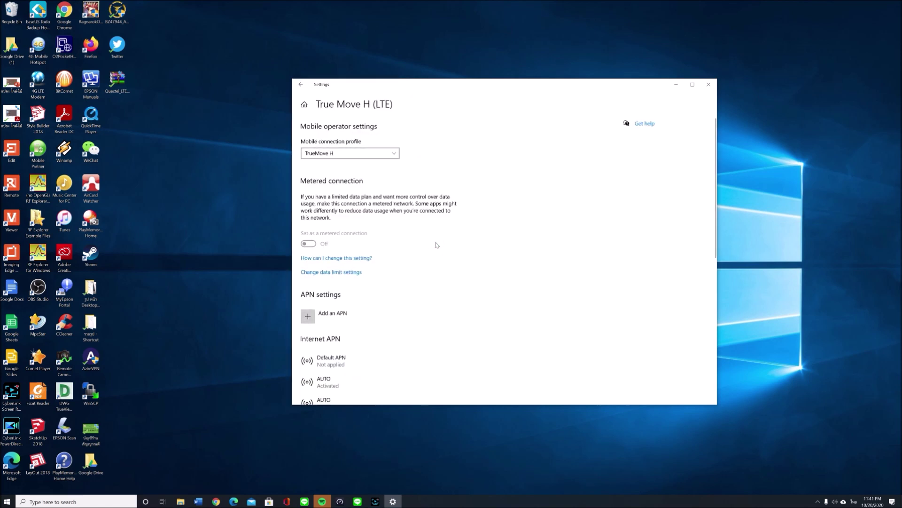
click(301, 84)
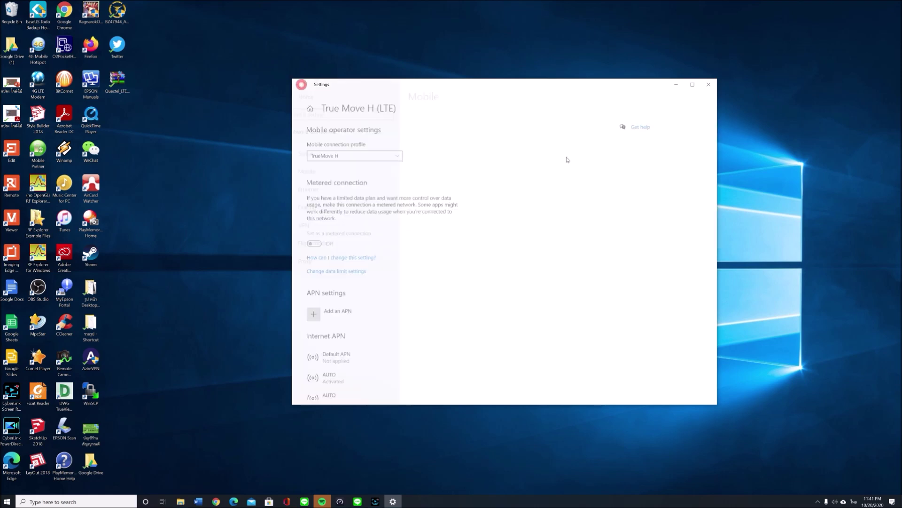
- Open the network adapter list and view the status of the Cellular 177 connection
click(656, 132)
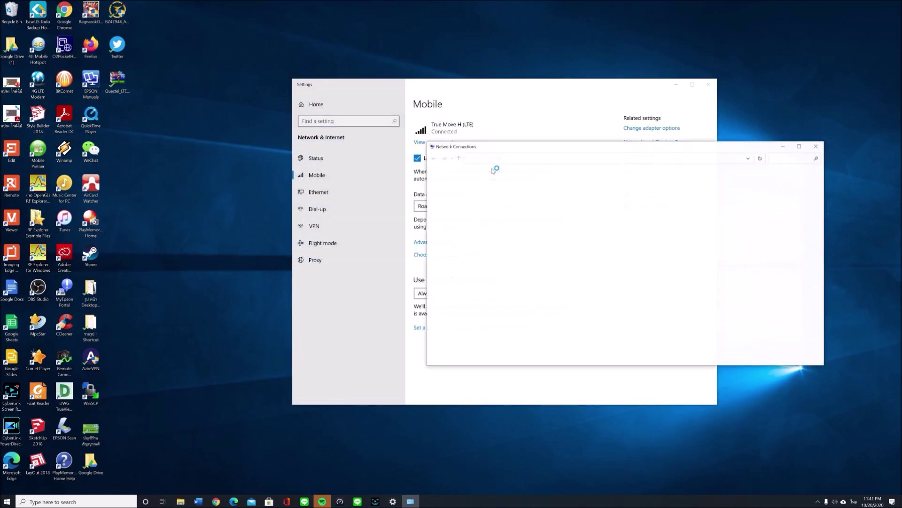
click(454, 204)
double_click(453, 204)
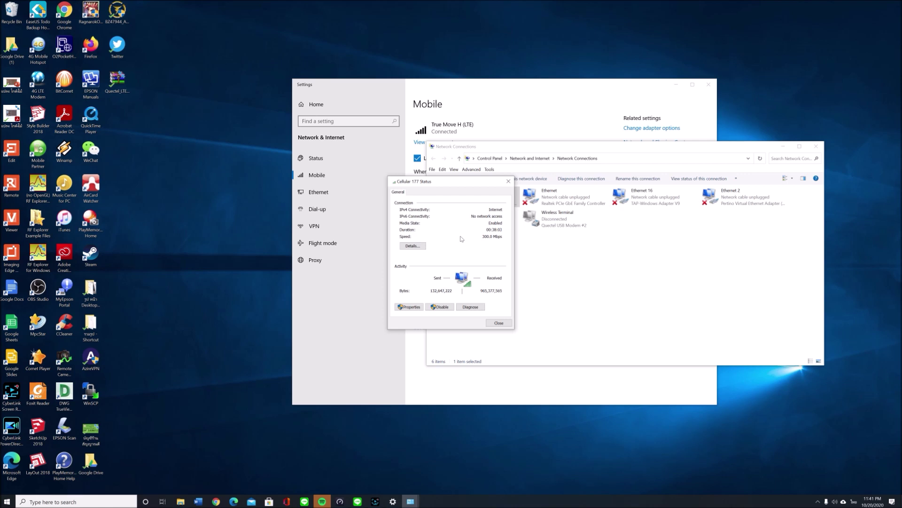
- Arrange the Cellular 177 Status, Network Connections and Settings windows so the mobile settings and adapter list can be compared
drag(453, 185, 208, 167)
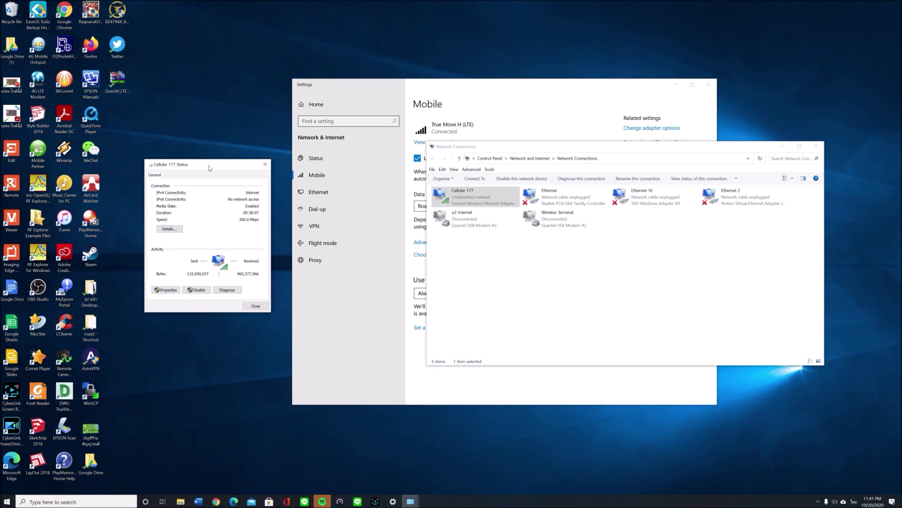
drag(508, 147, 540, 146)
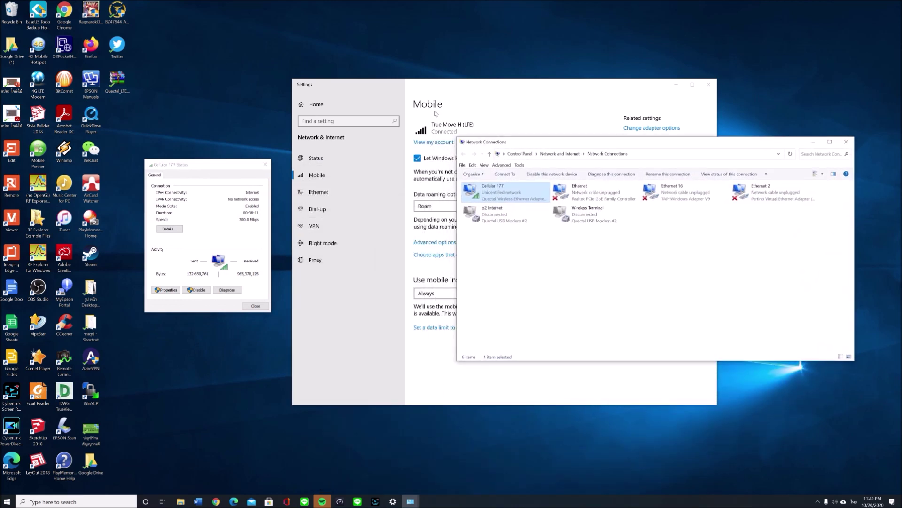
click(475, 85)
drag(504, 88, 415, 71)
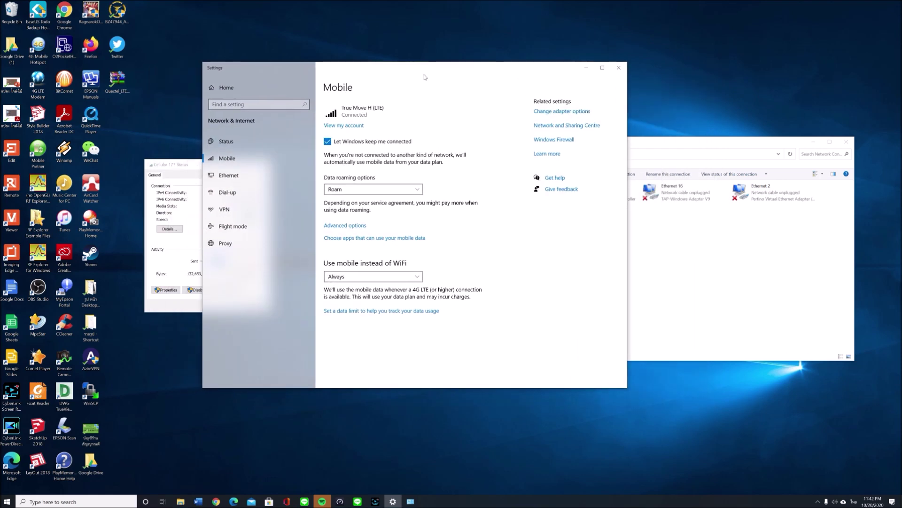
drag(539, 70, 466, 89)
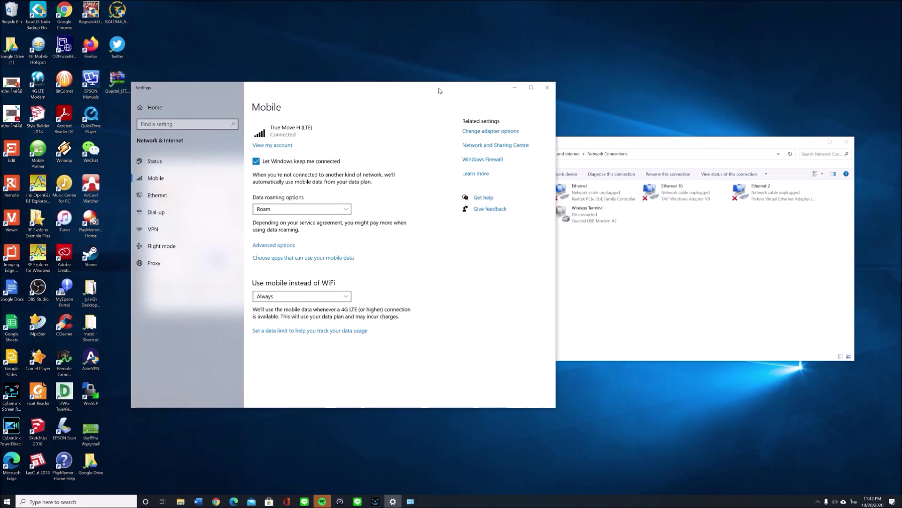
click(651, 146)
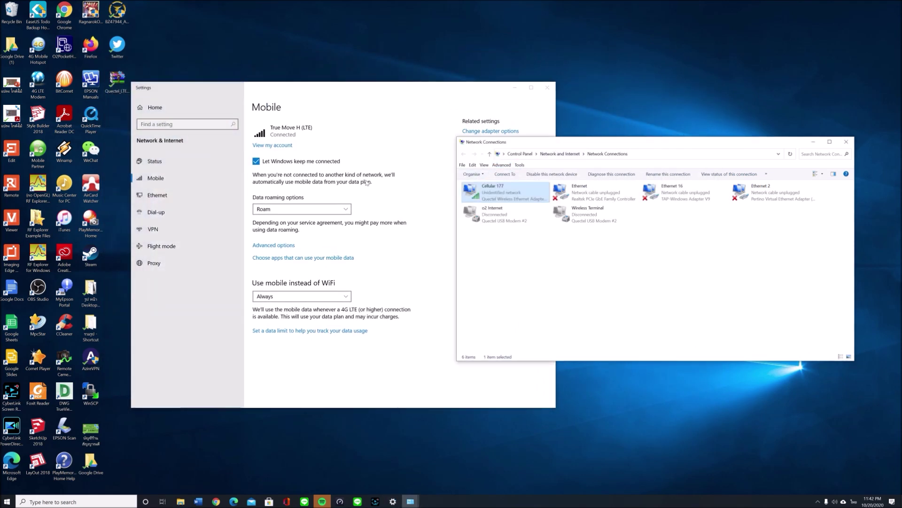
click(333, 104)
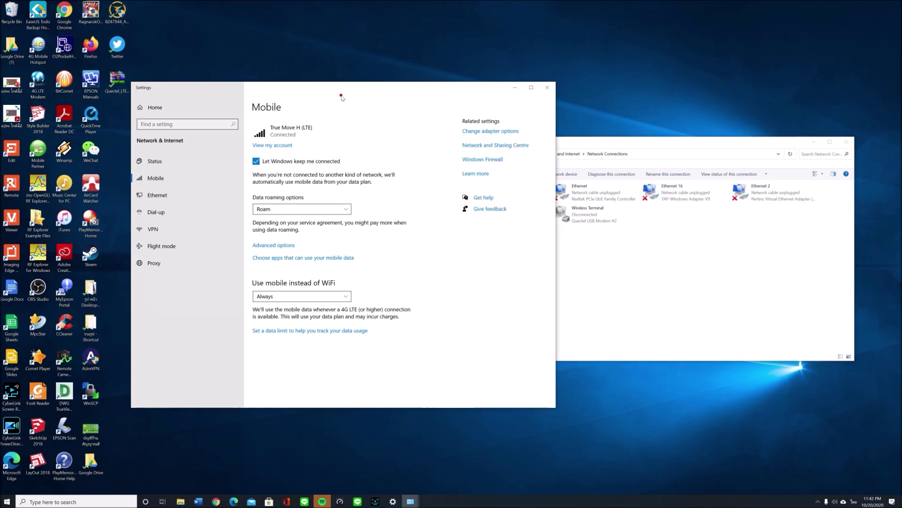
- Deselect the adapter in Network Connections and check the True Move H (LTE) entry in the available networks list
click(691, 299)
click(818, 501)
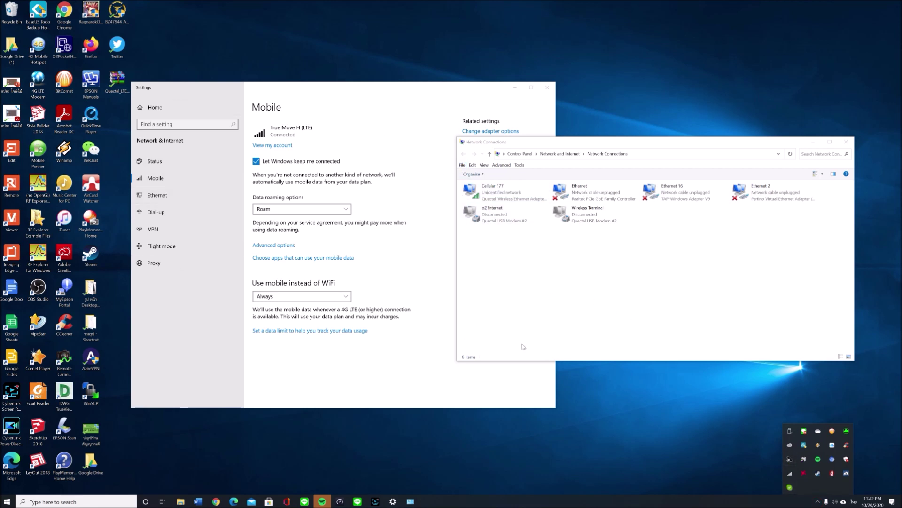
click(789, 474)
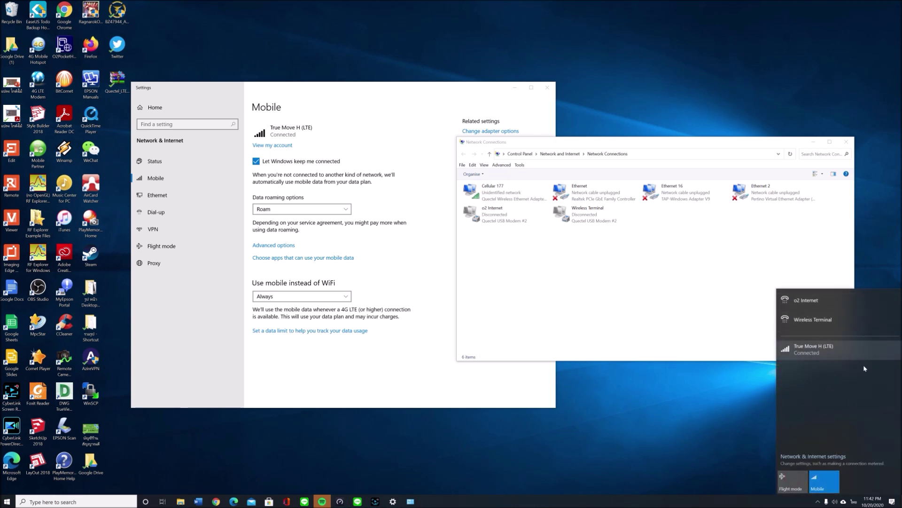
click(818, 502)
- Switch to Speedtest, look at the server selection and run a speed test with the CAT Telecom server in Bangkok
click(340, 501)
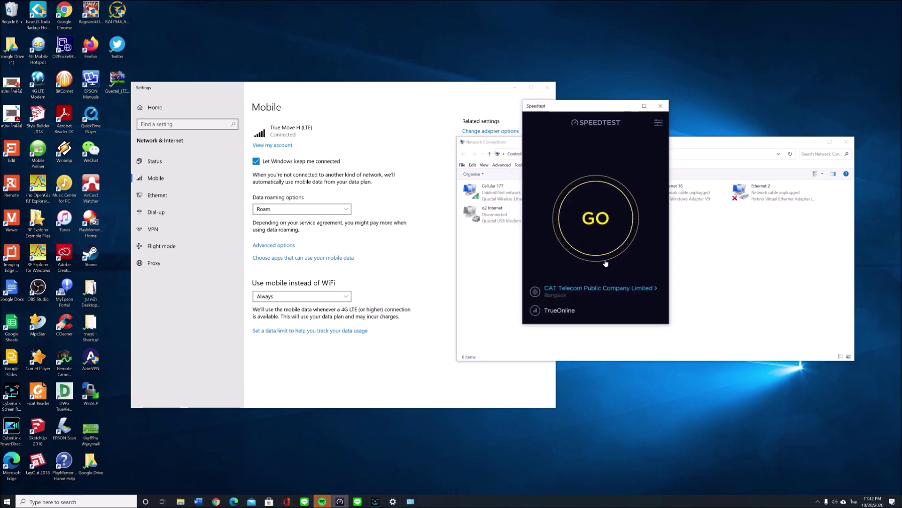
click(630, 293)
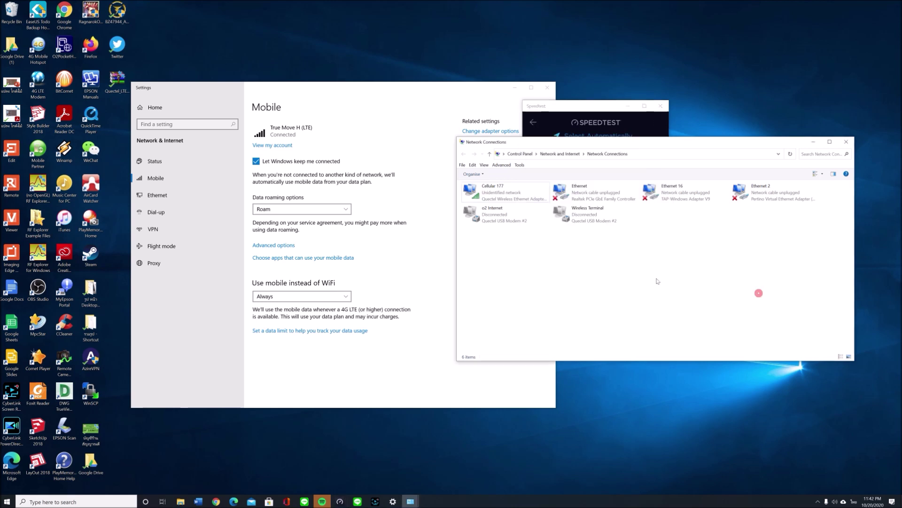
click(590, 105)
click(530, 122)
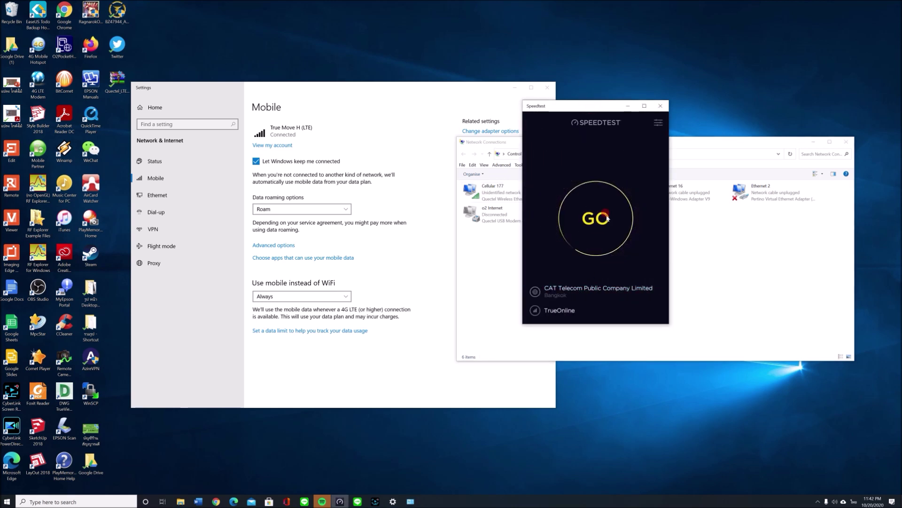
key(Return)
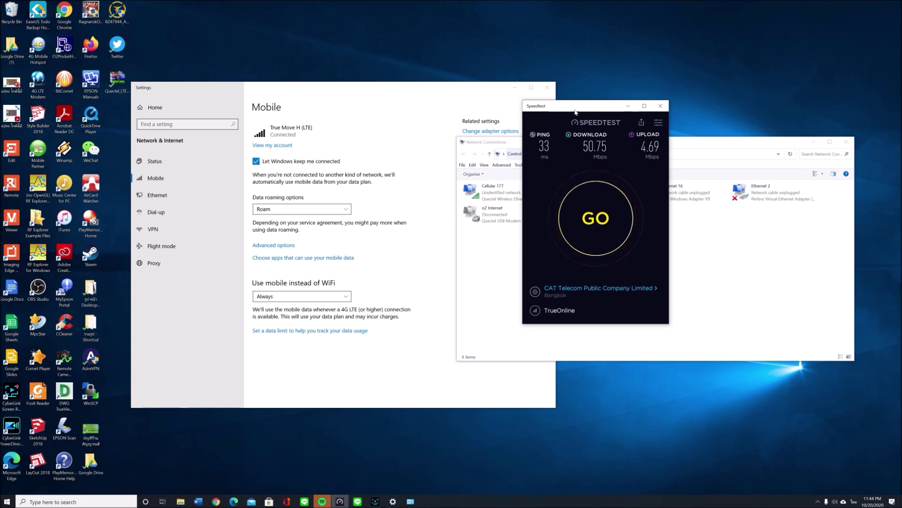
- Move the Speedtest window up beside Settings and bring Network Connections to the front
drag(576, 112, 638, 77)
click(534, 148)
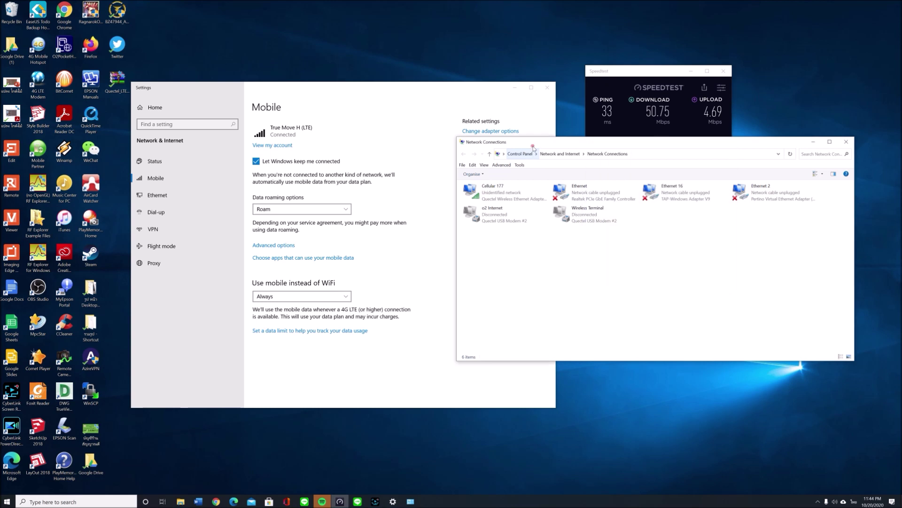
- Arrange Network Connections and Settings beside Speedtest, with Settings moved up and Network Connections lower, and bring the Mobile page to the front
drag(532, 146, 260, 56)
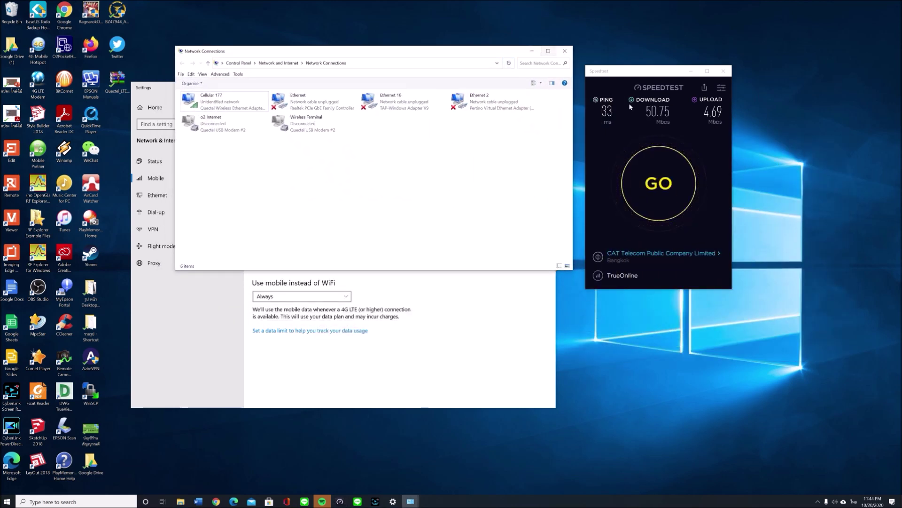
drag(504, 52, 502, 239)
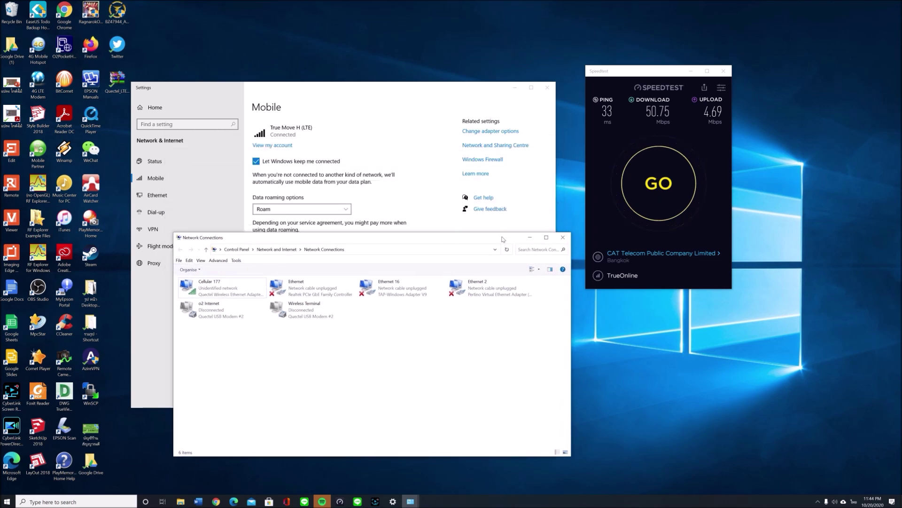
click(438, 92)
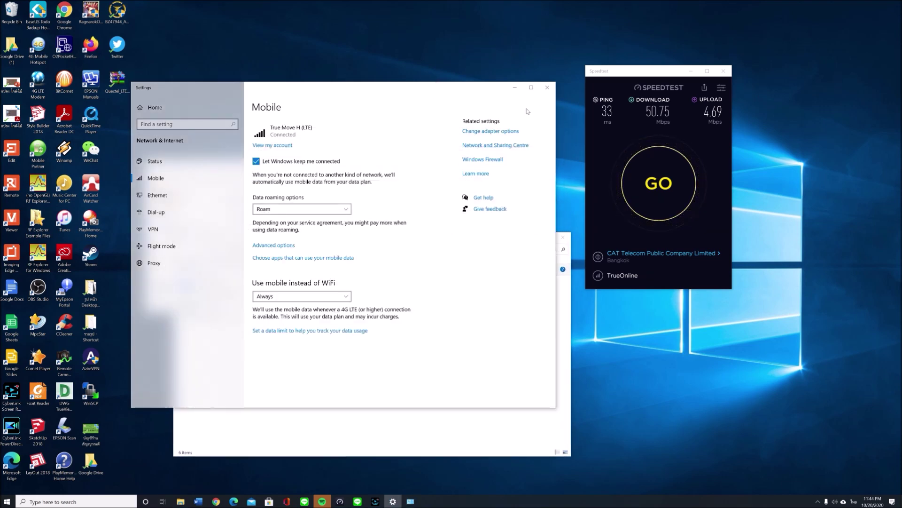
drag(449, 91, 421, 49)
click(456, 406)
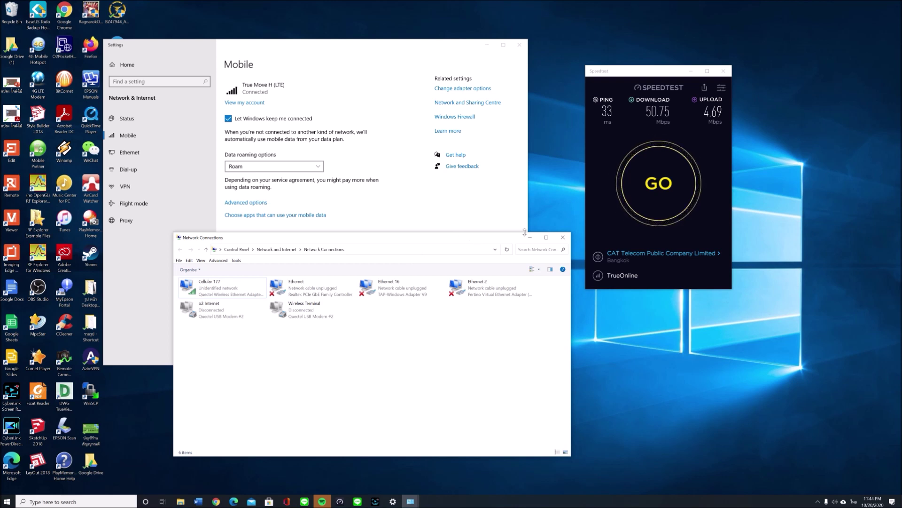
click(455, 213)
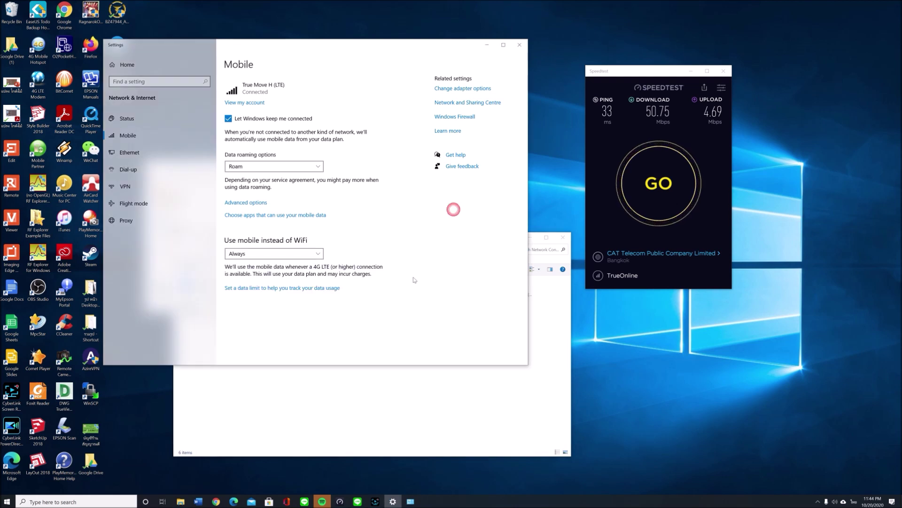
- Switch to Chrome, play the 45-second Pine Beach golf video from the YouTube home page and look at its quality options
click(216, 501)
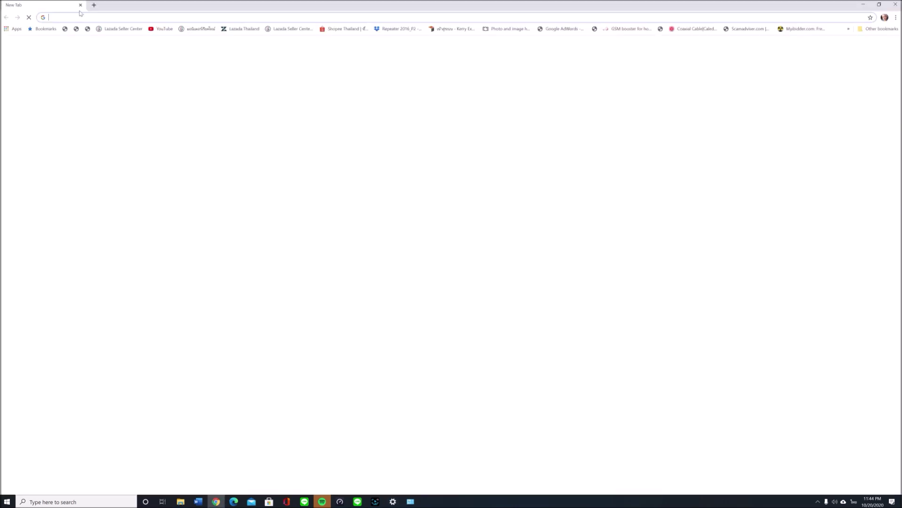
click(164, 29)
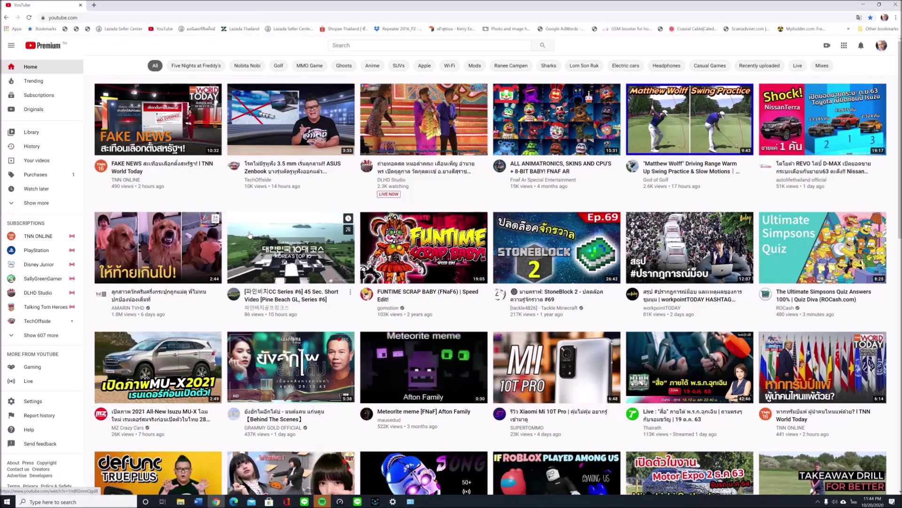
click(292, 253)
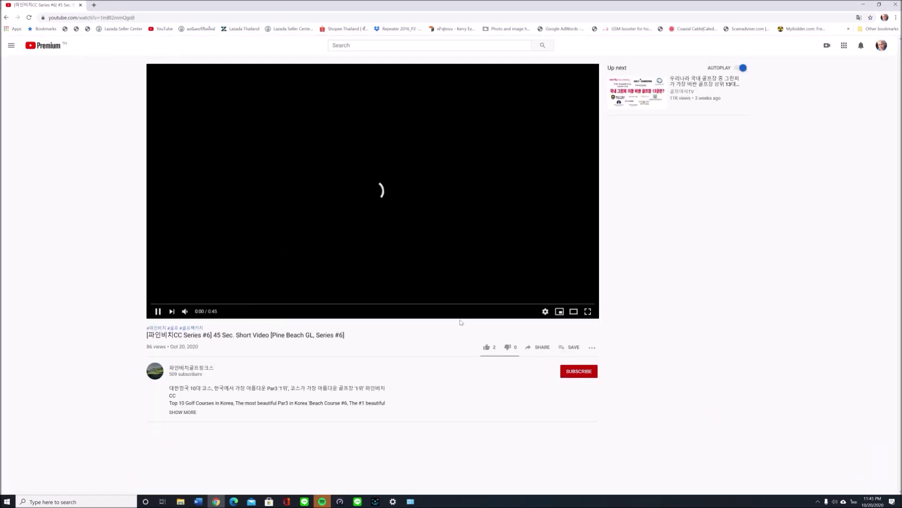
click(547, 313)
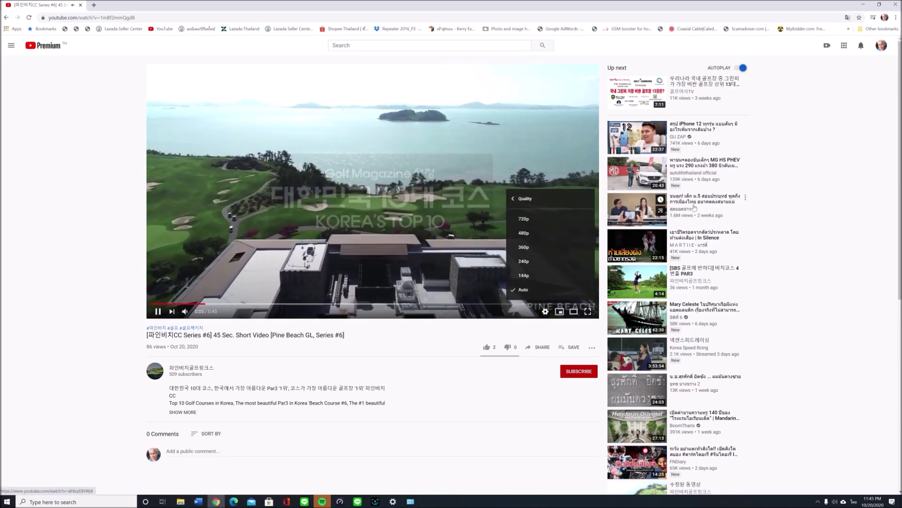
- Play the suggested MG HS PHEV video from autolifethailand official in full screen
click(637, 174)
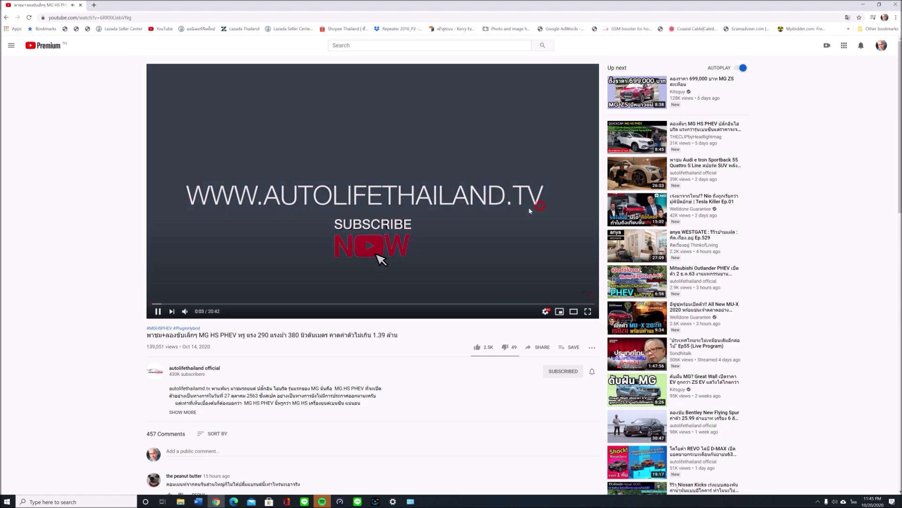
click(588, 311)
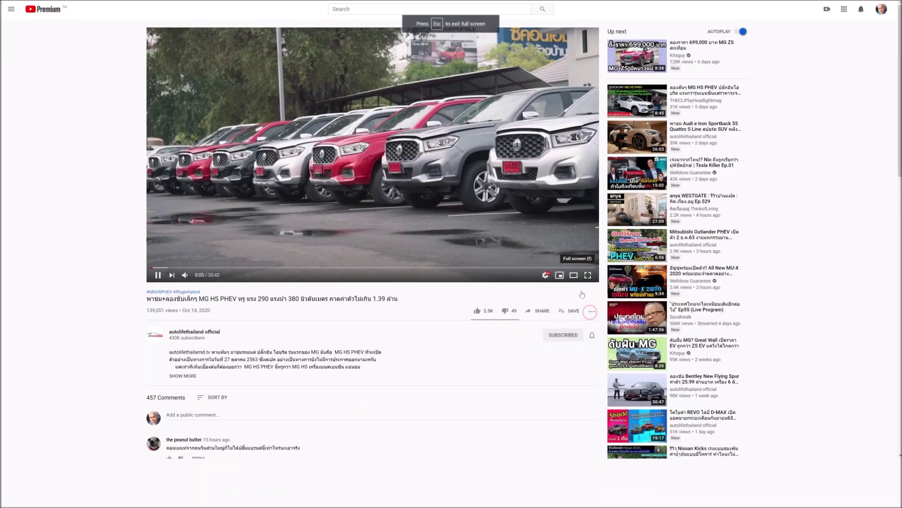